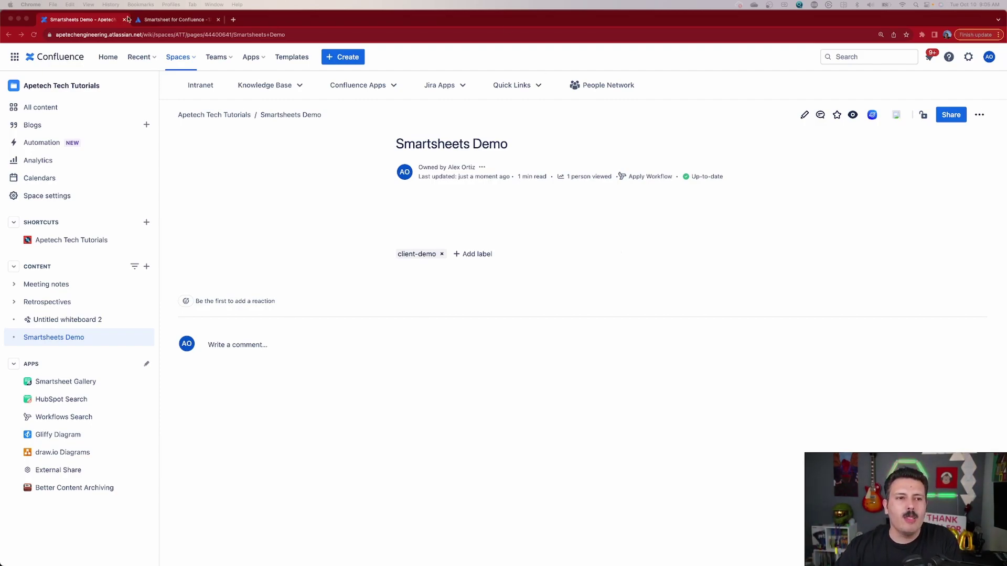
# Step: Copy the Task Tracker sheet's Read Only - Full publish URL from Smartsheet's publish options
pyautogui.click(168, 19)
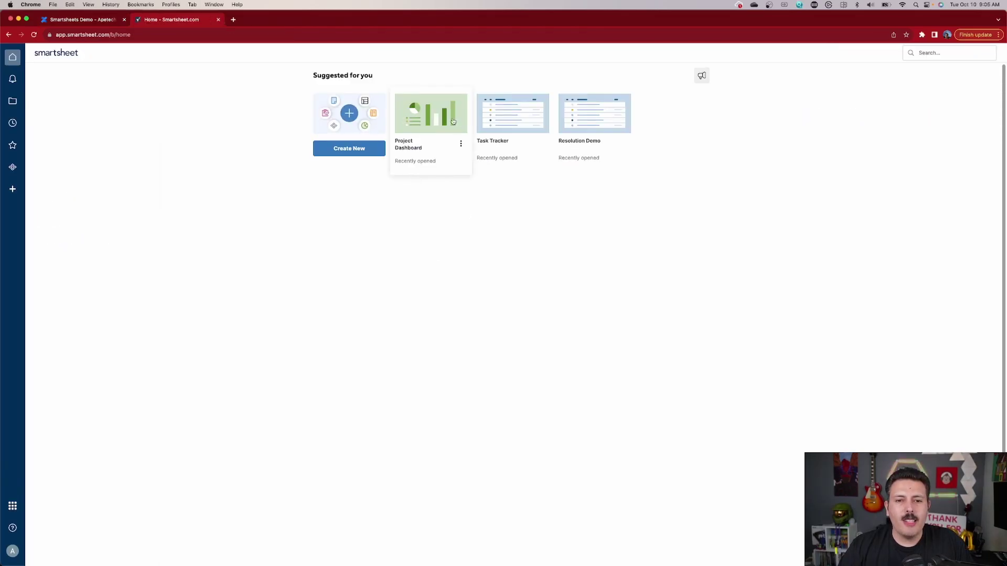
pyautogui.click(501, 113)
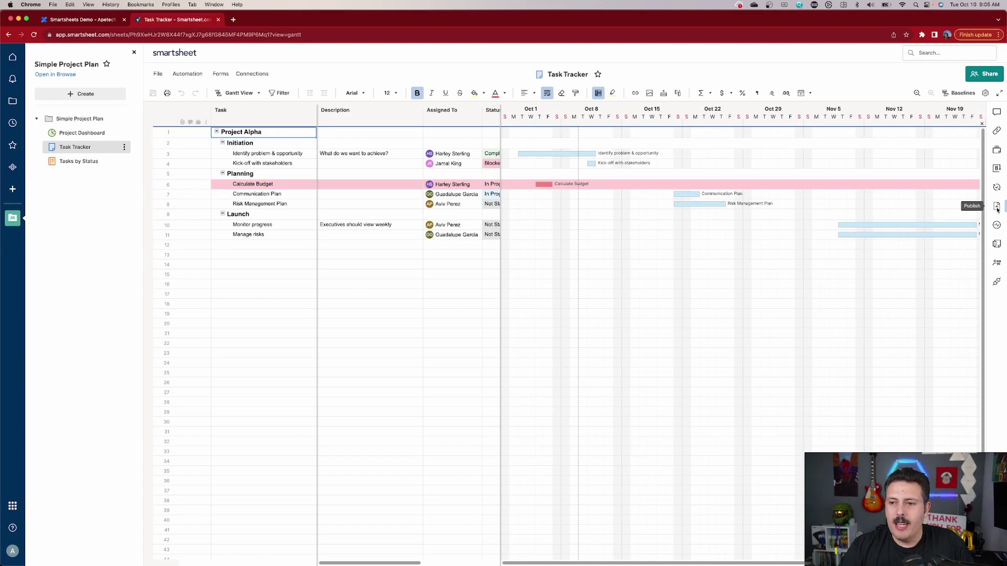
pyautogui.click(997, 207)
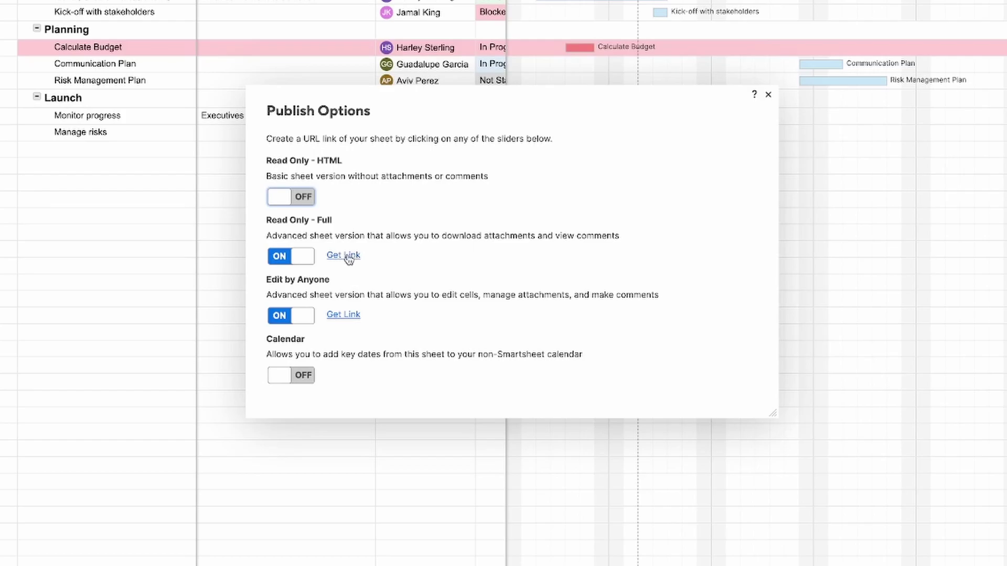
pyautogui.click(348, 257)
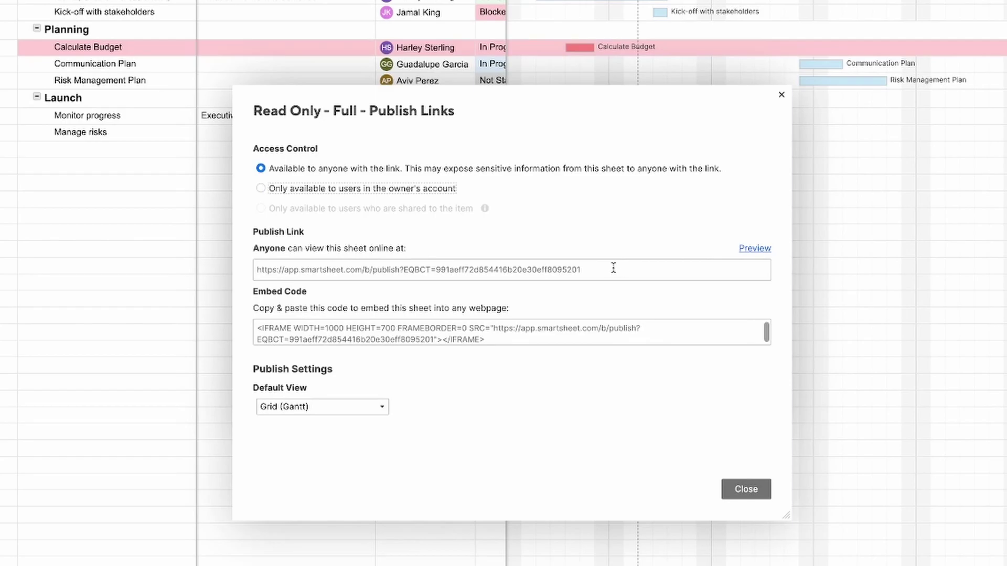
pyautogui.moveTo(612, 267); pyautogui.dragTo(224, 277)
pyautogui.hotkey('ctrl', 'c')
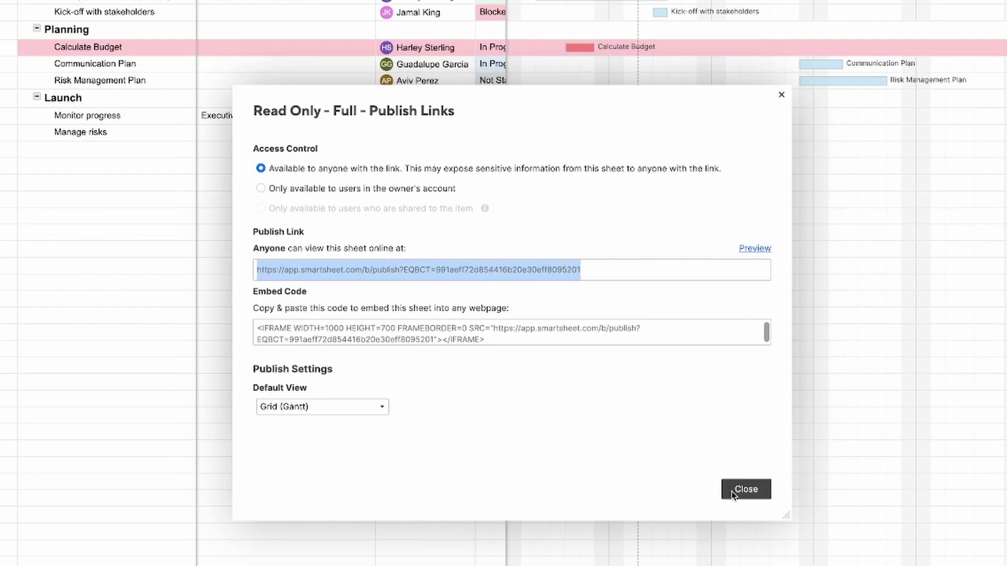
pyautogui.click(744, 489)
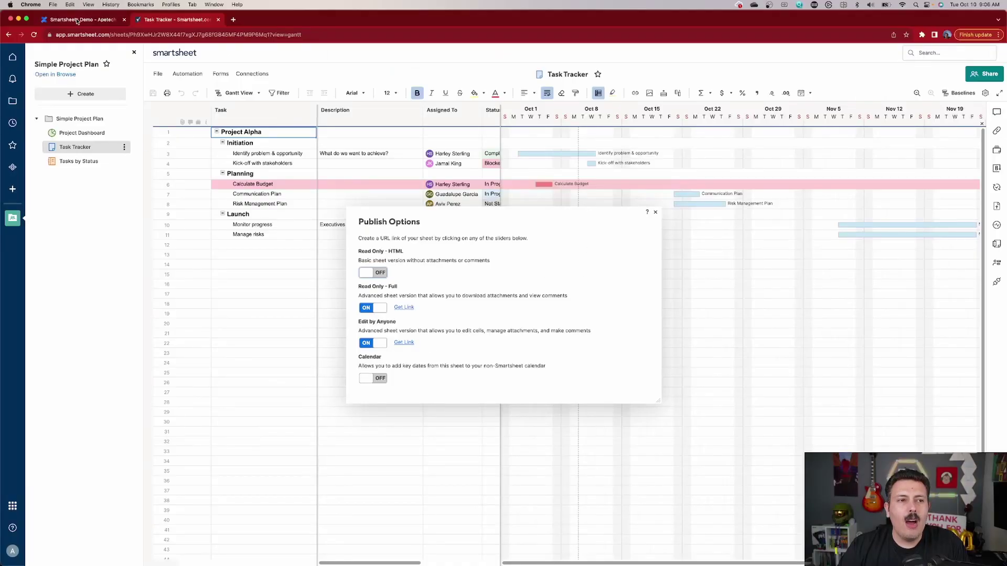
# Step: Insert a Smartsheet embed into the Smartsheets Demo page using the pasted Read Only - Full link
pyautogui.click(77, 20)
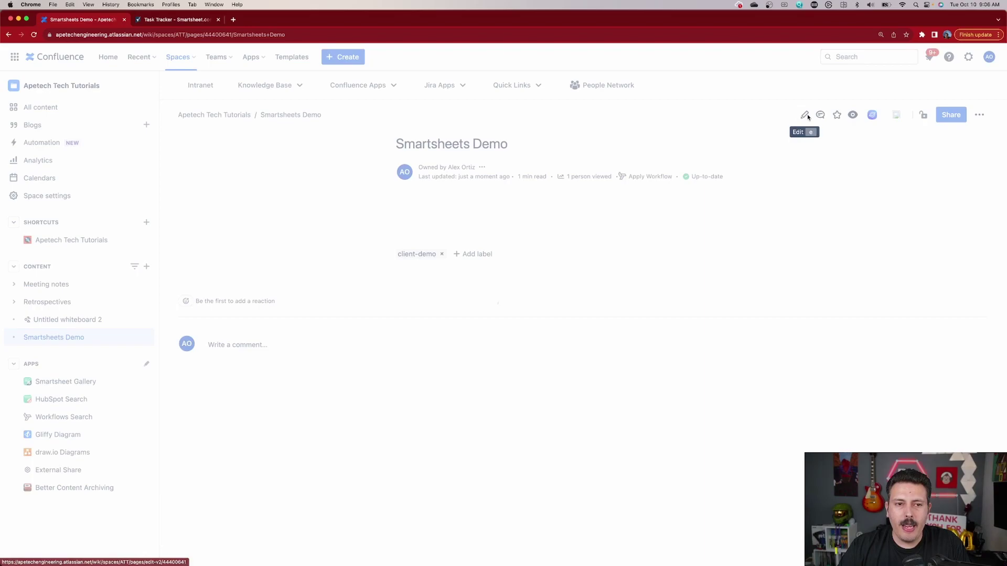
pyautogui.click(804, 115)
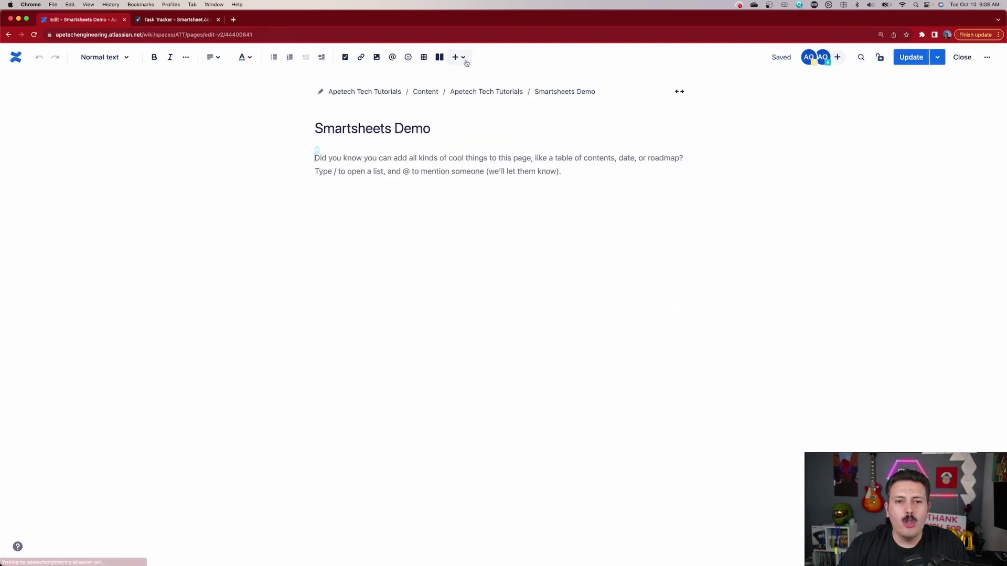
pyautogui.click(461, 57)
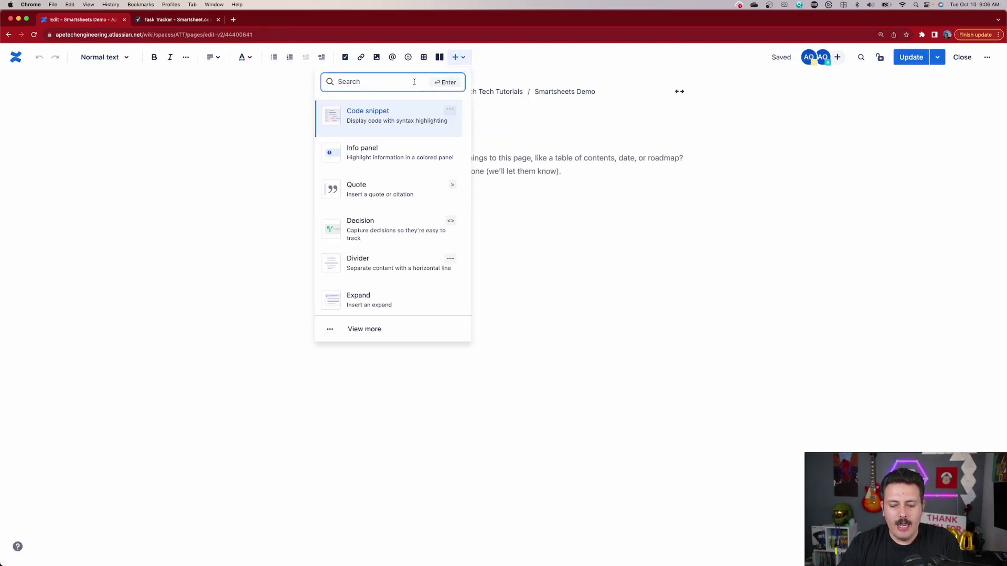
pyautogui.write('sma')
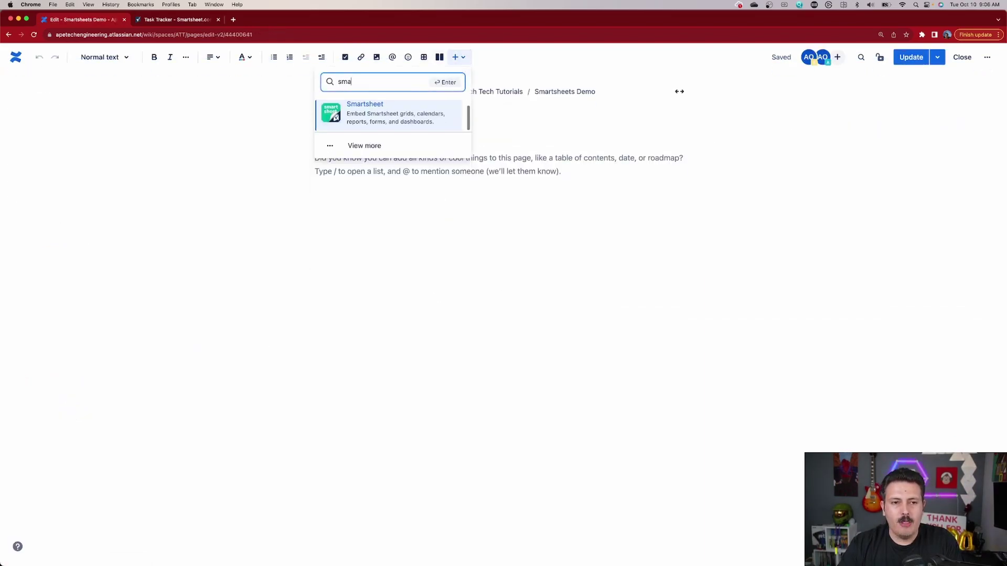
pyautogui.click(405, 127)
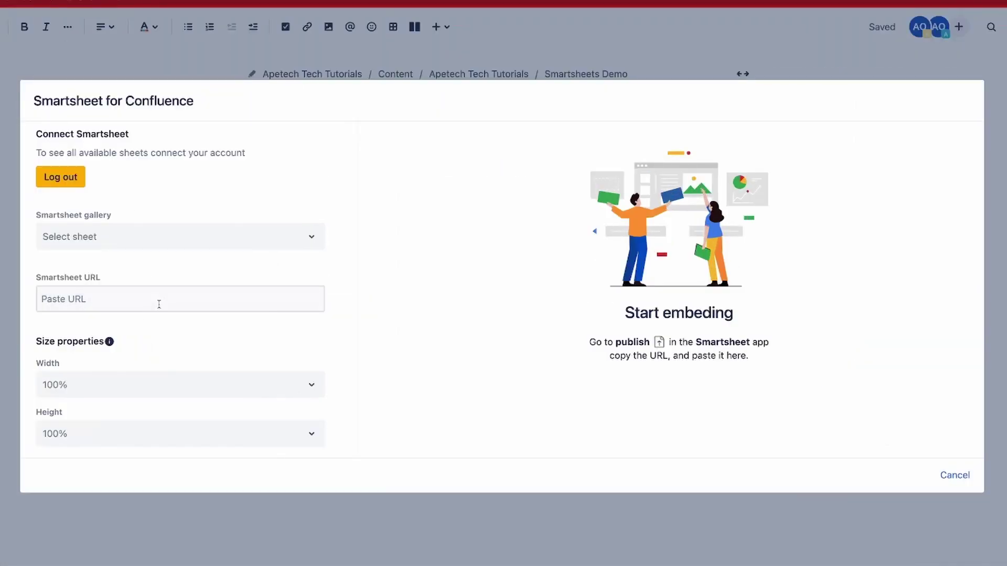
pyautogui.click(260, 256)
pyautogui.hotkey('ctrl', 'v')
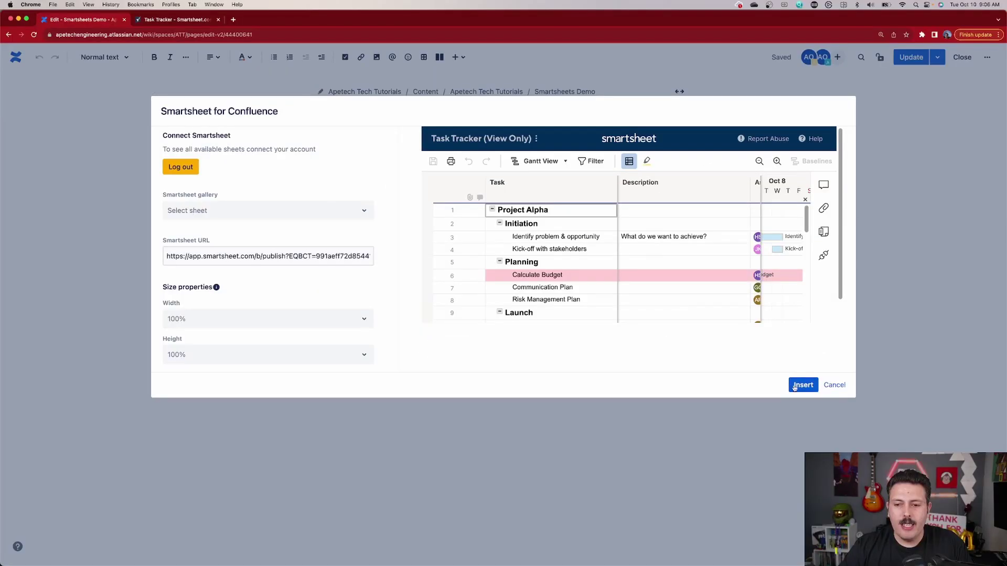
pyautogui.click(911, 475)
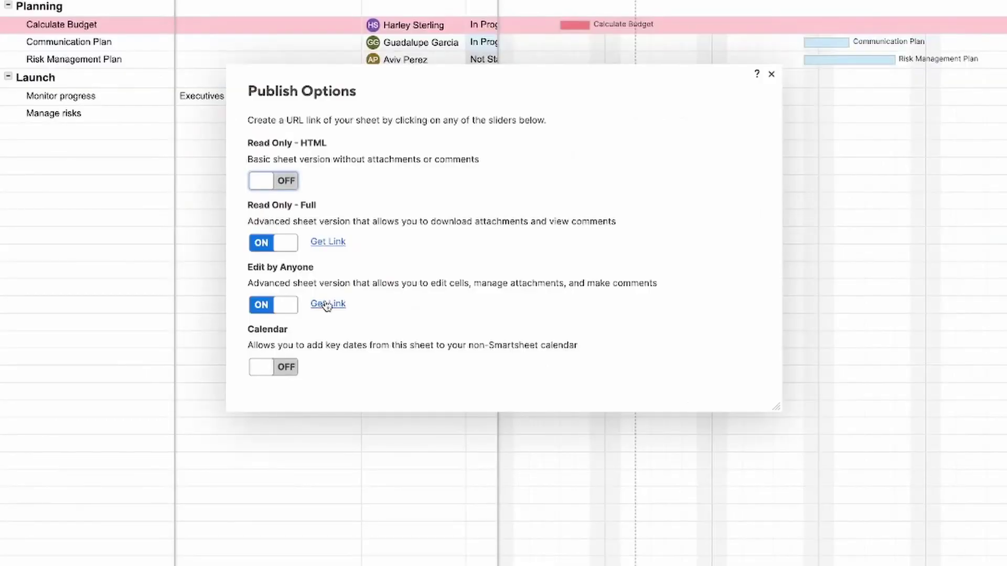
# Step: Replace the embed's Smartsheet URL with the Edit by Anyone link, save it, and update the page
pyautogui.click(327, 305)
pyautogui.click(470, 251)
pyautogui.press('super+c')
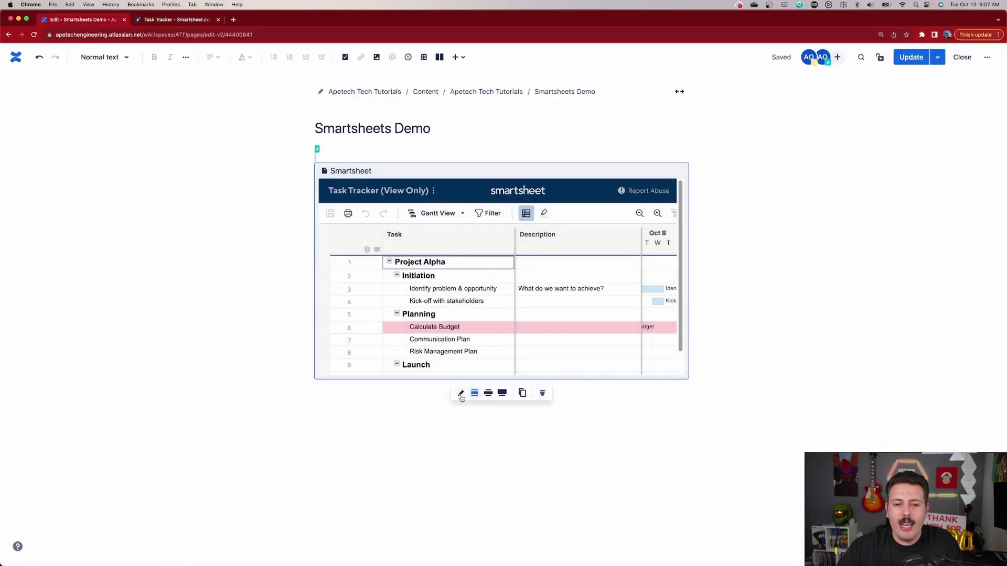
pyautogui.click(460, 393)
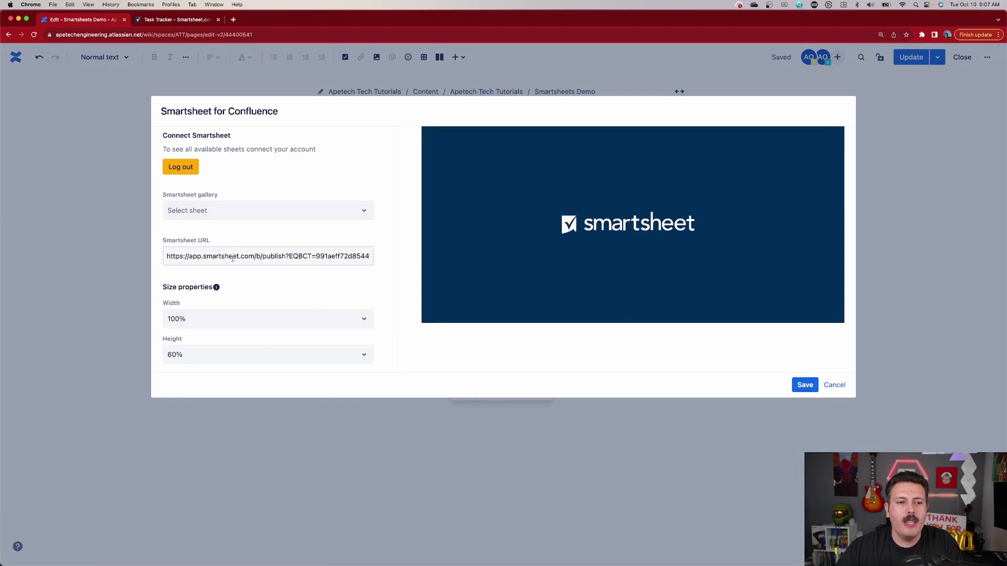
pyautogui.tripleClick(233, 263)
pyautogui.press('super+v')
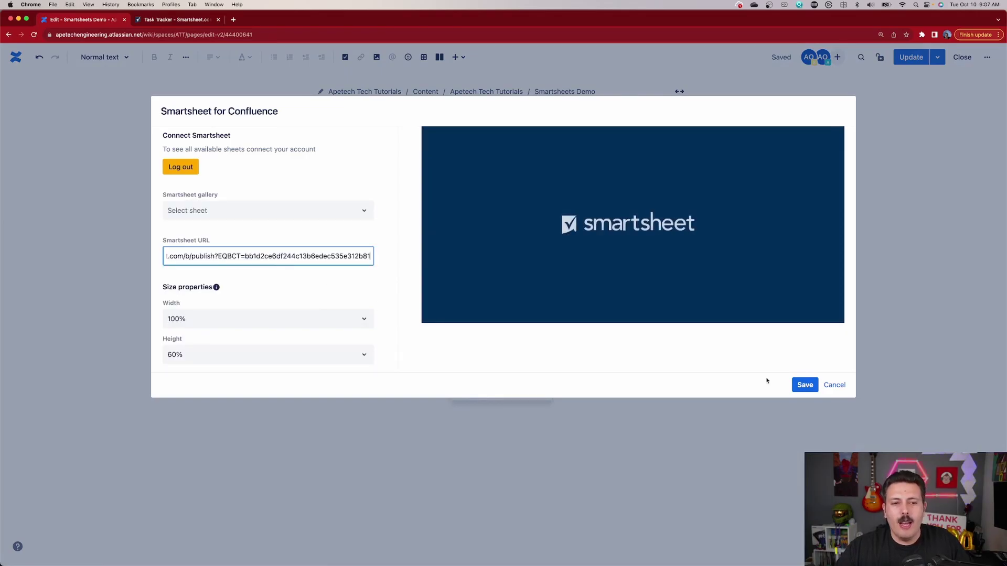
pyautogui.click(805, 385)
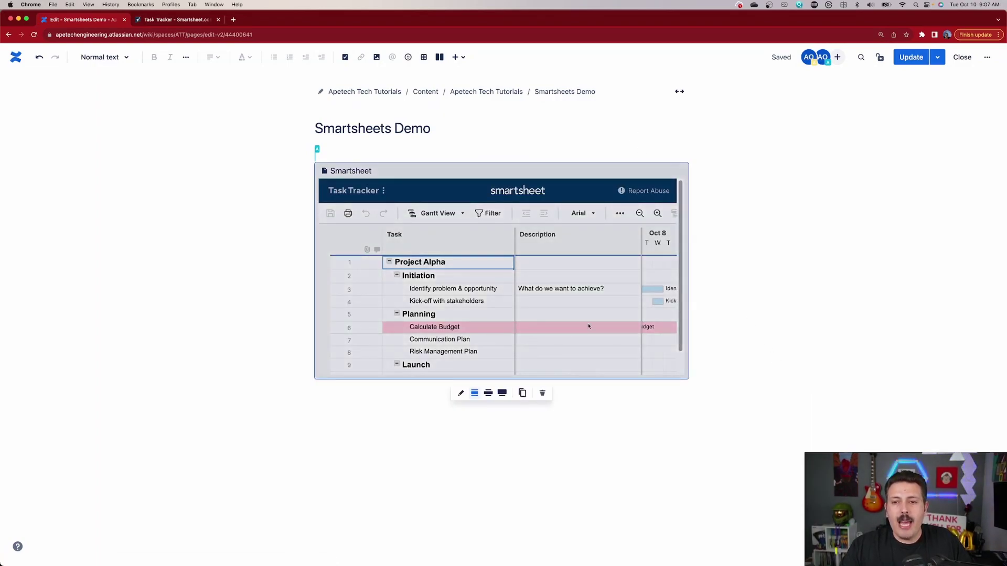
pyautogui.click(911, 57)
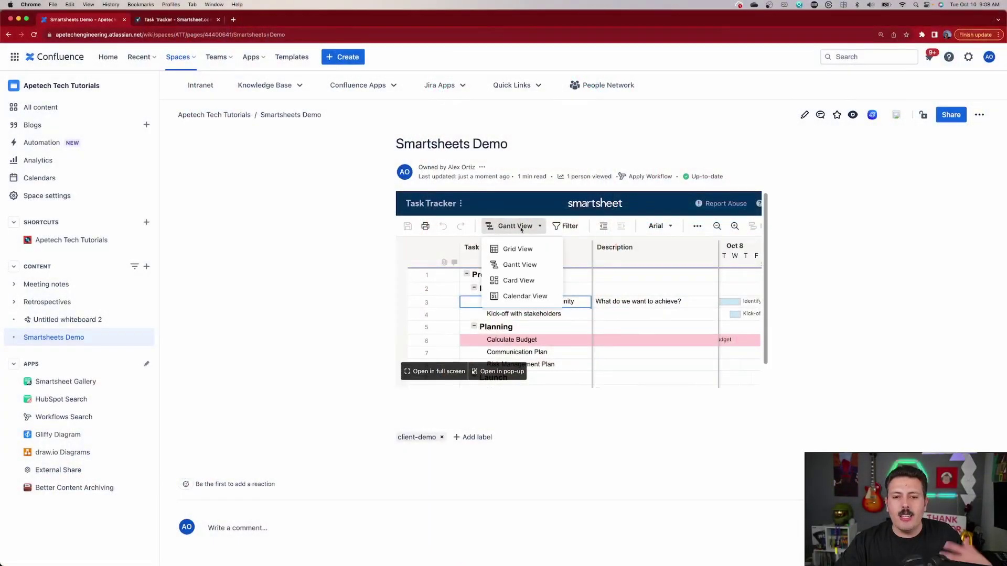
# Step: Enter 'Information here' as row 4's Kick-off with stakeholders description and save the sheet
pyautogui.click(522, 228)
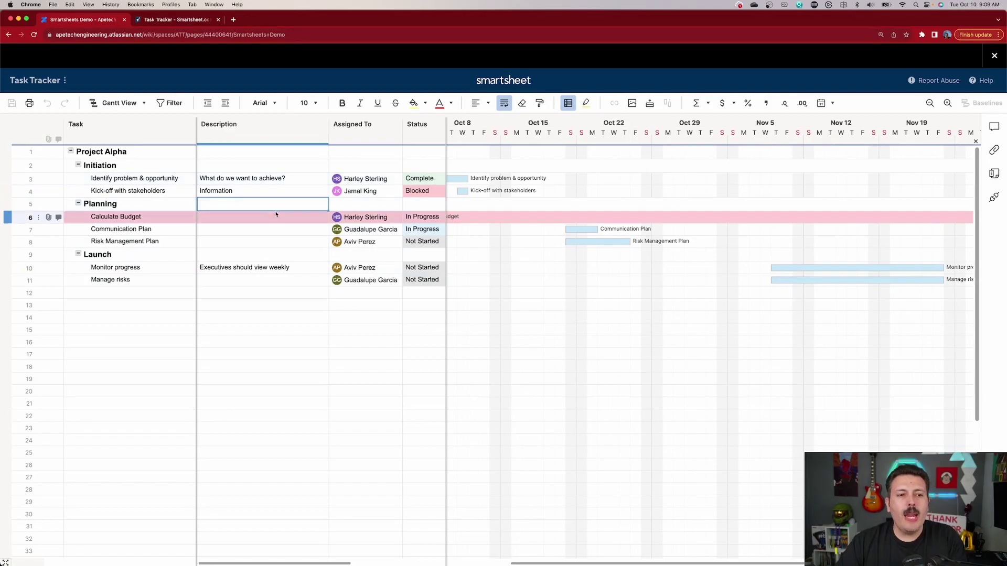
pyautogui.press('Return')
pyautogui.doubleClick(259, 191)
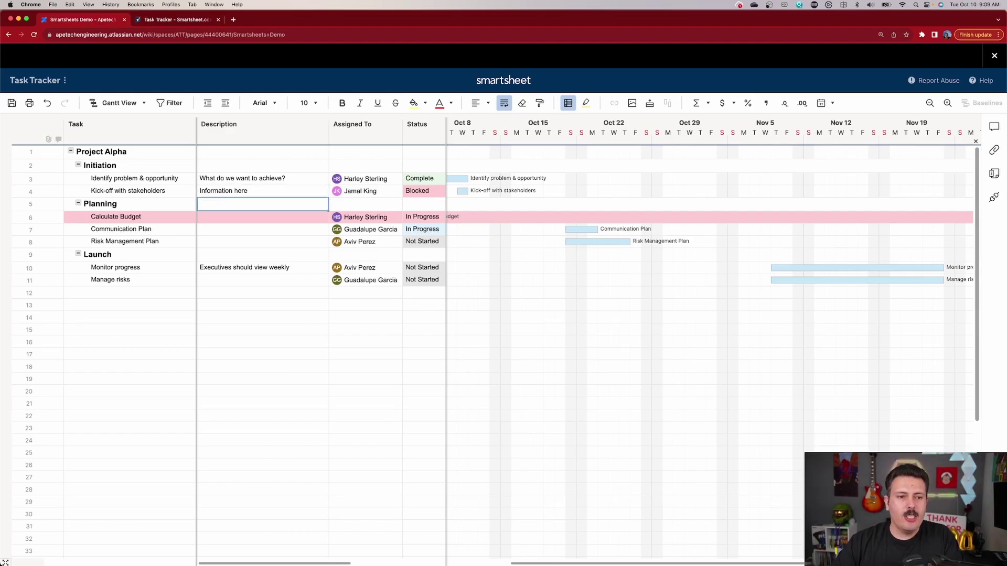
pyautogui.click(11, 104)
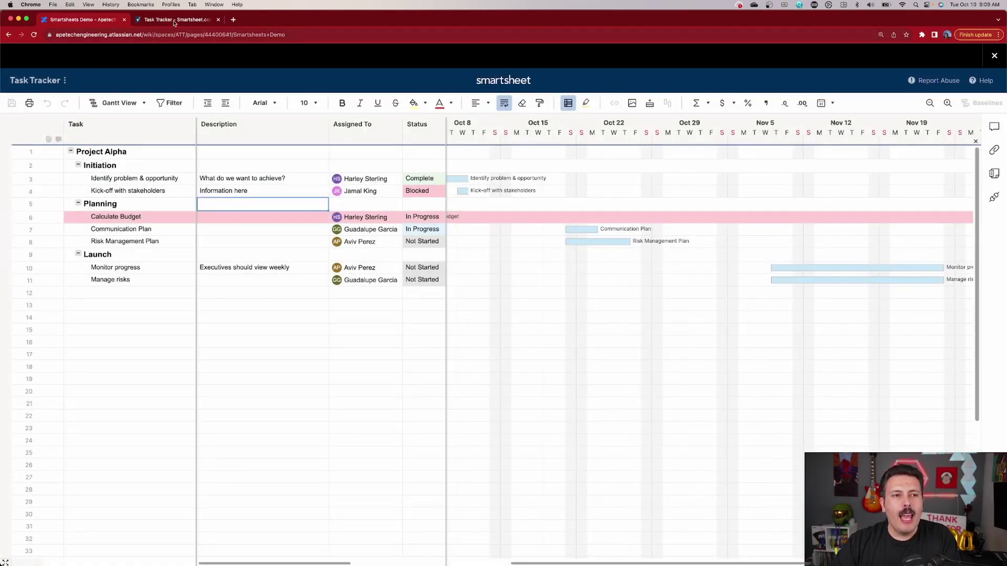
# Step: Reload Task Tracker in Smartsheet to confirm the description, then delete the embed from the Confluence page
pyautogui.click(178, 21)
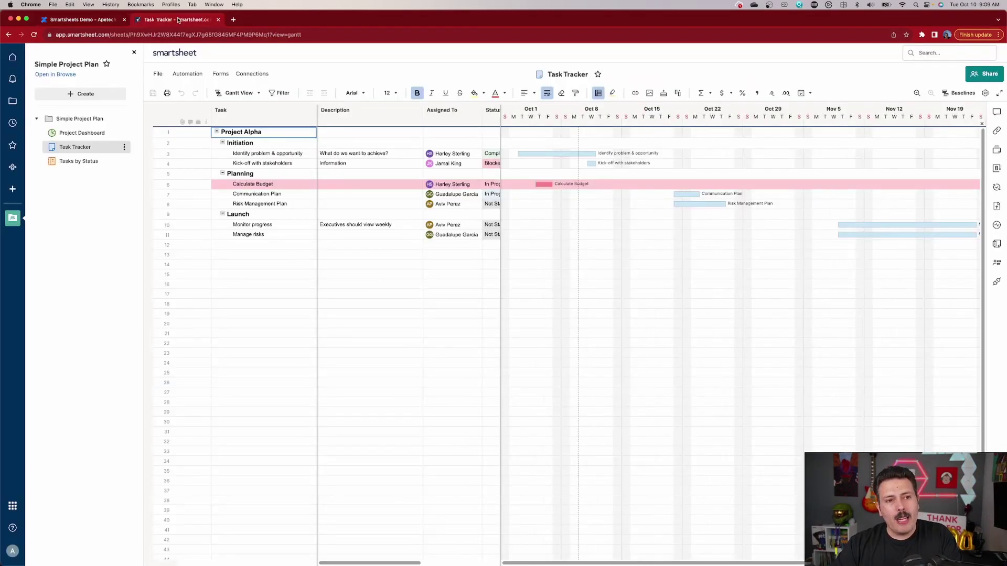
pyautogui.click(33, 35)
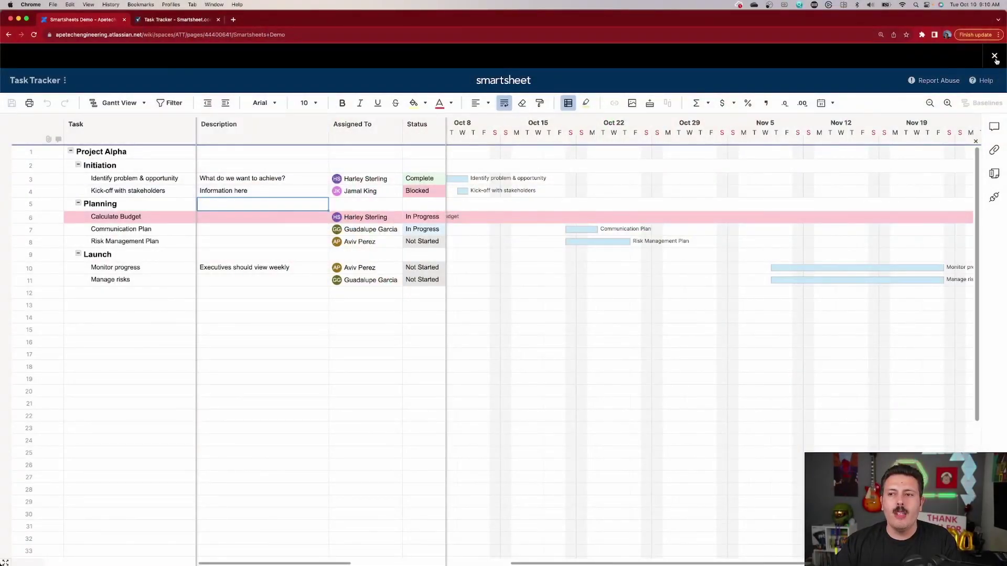
pyautogui.click(994, 56)
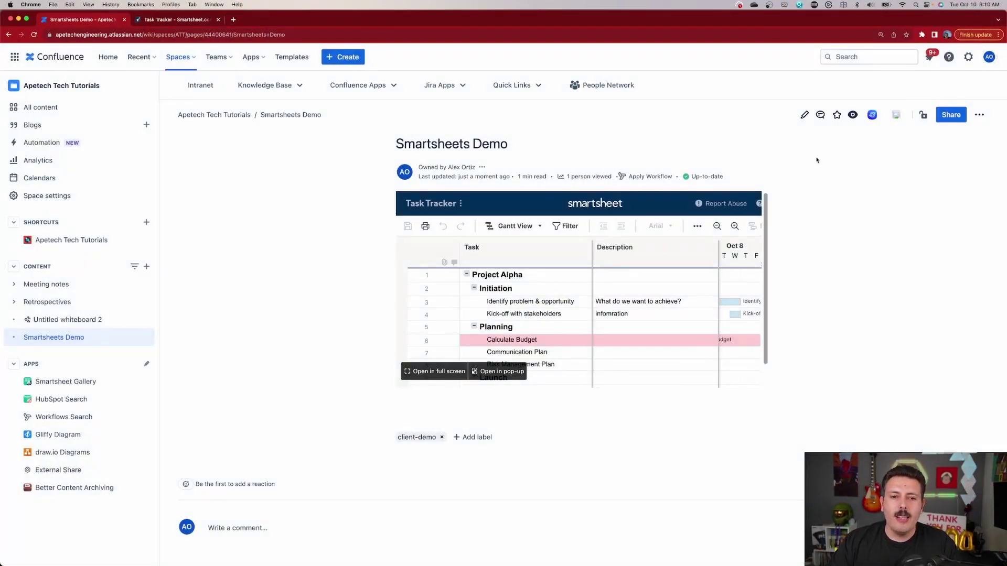
pyautogui.click(803, 115)
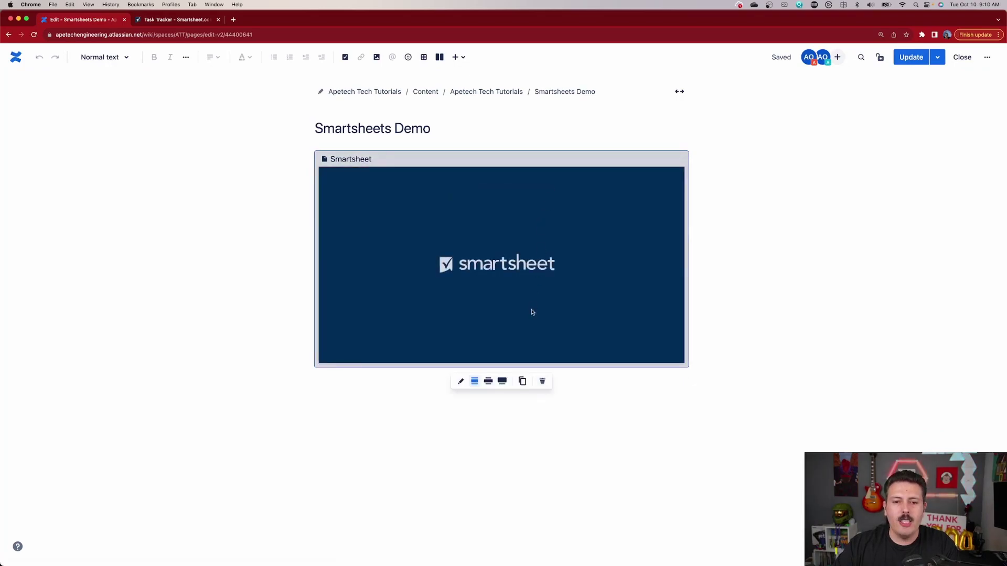
pyautogui.click(542, 382)
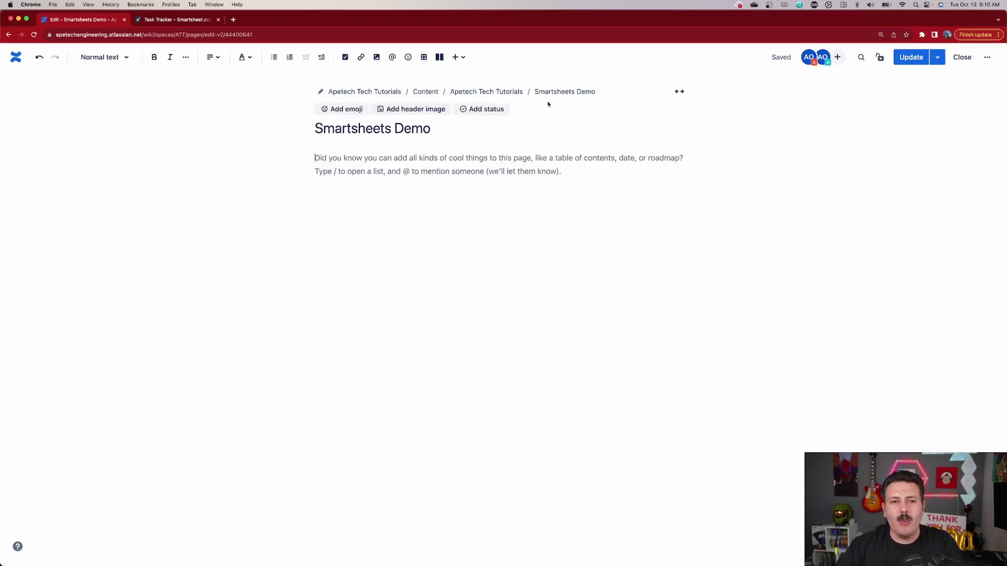
# Step: Insert a Smartsheet embed with /sm and log out of the connected Smartsheet account
pyautogui.write('/sm')
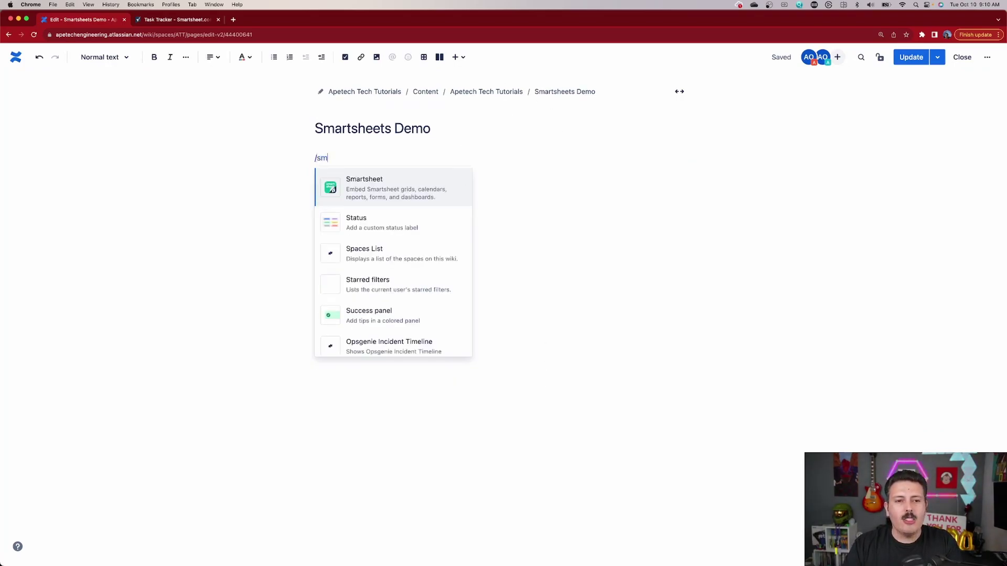
pyautogui.press('Return')
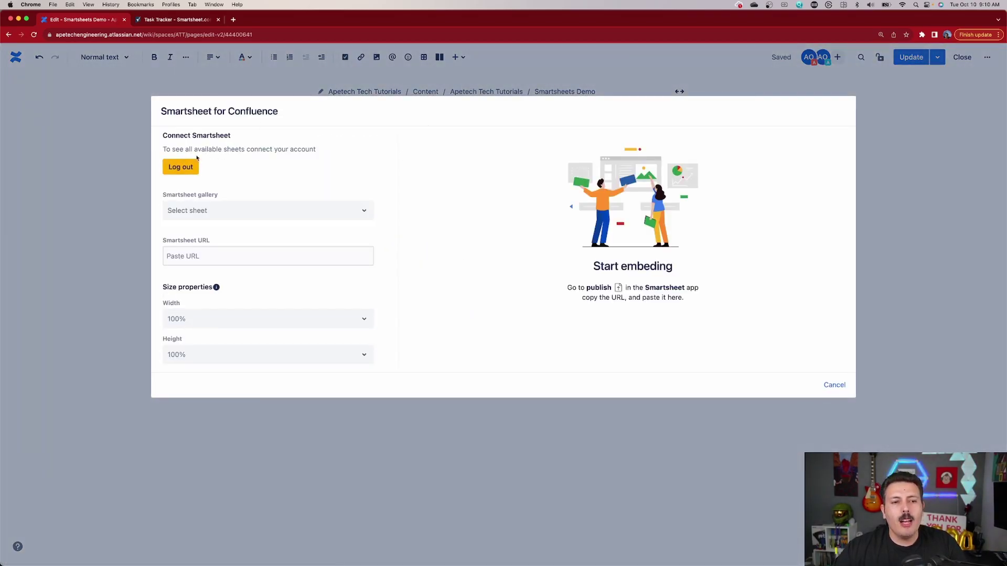
pyautogui.click(176, 167)
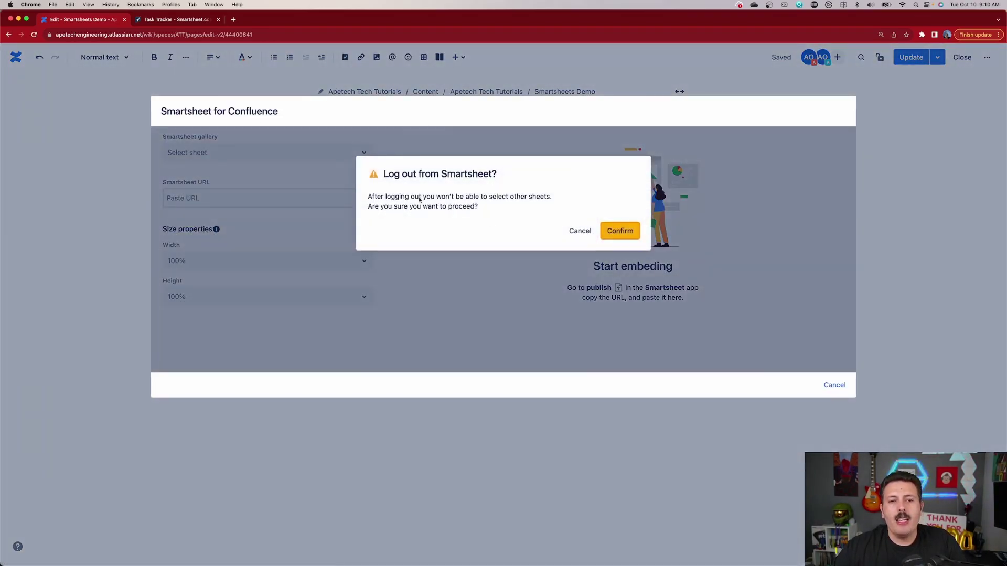
pyautogui.click(624, 231)
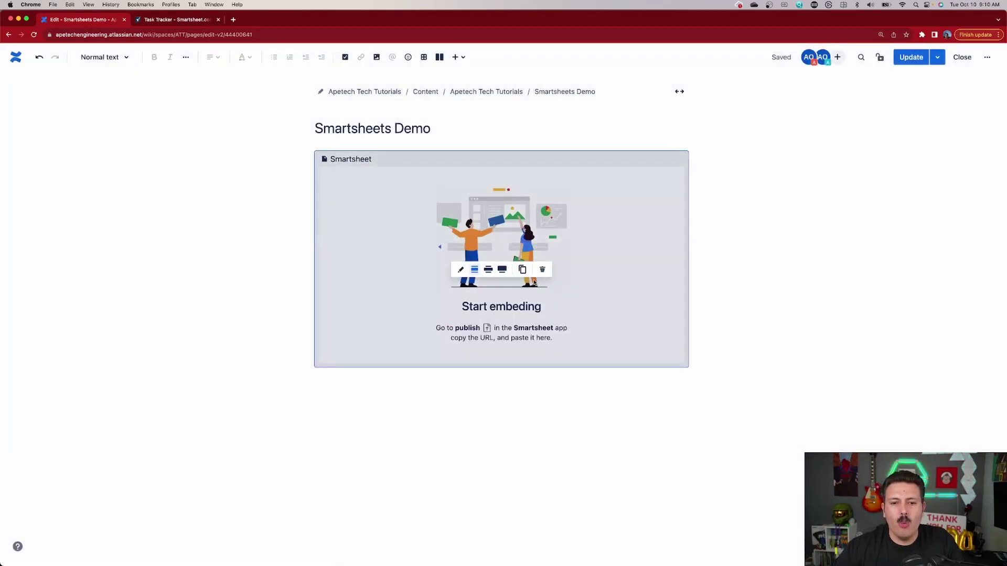
# Step: Log back in to Smartsheet from the embed settings and allow Confluence access to the account
pyautogui.click(458, 269)
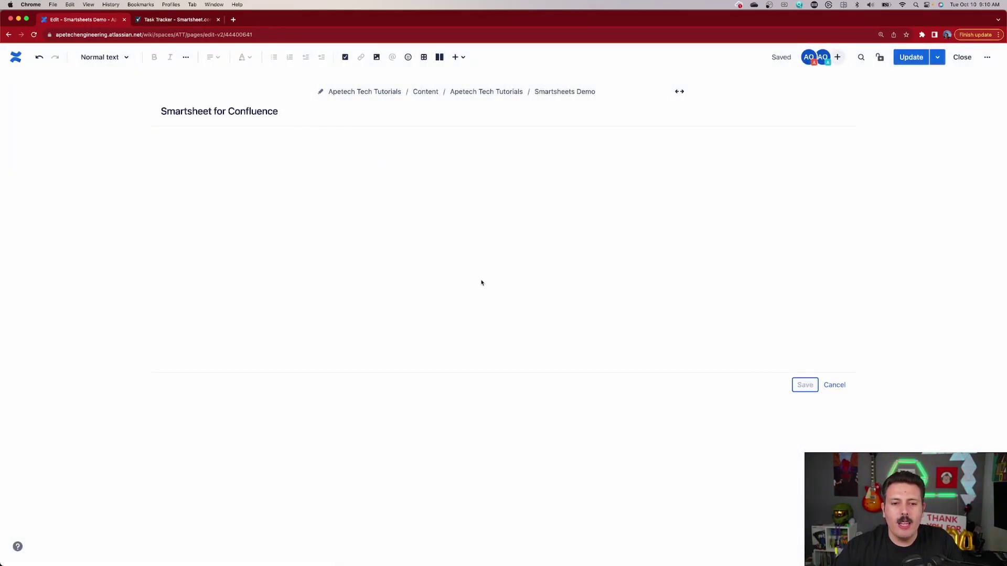
pyautogui.click(177, 166)
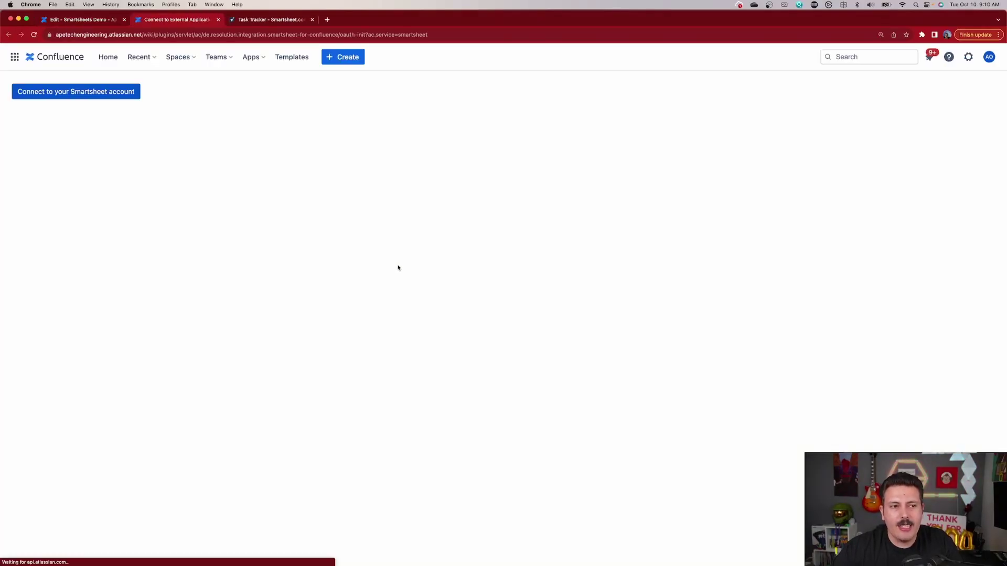
pyautogui.click(50, 94)
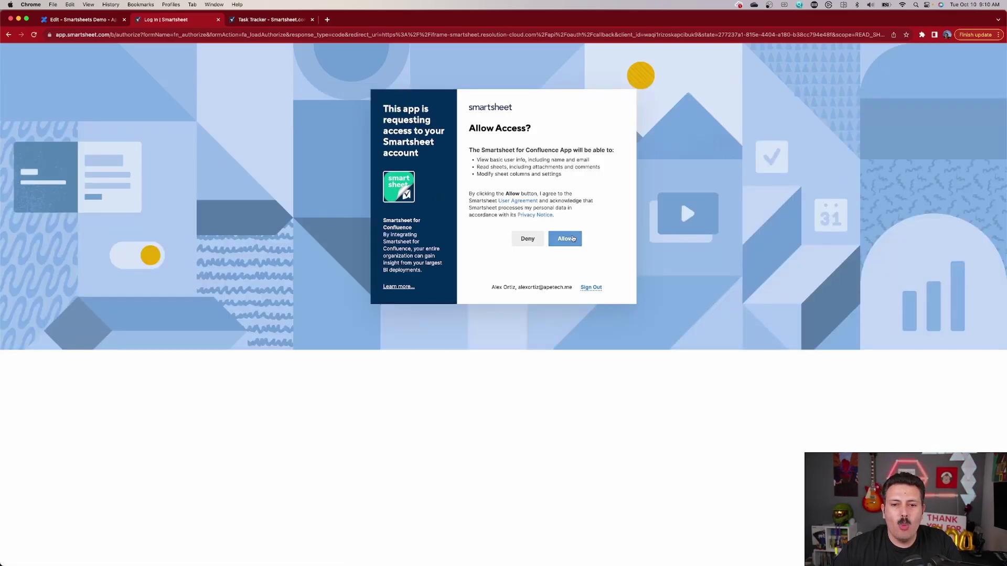
pyautogui.click(567, 239)
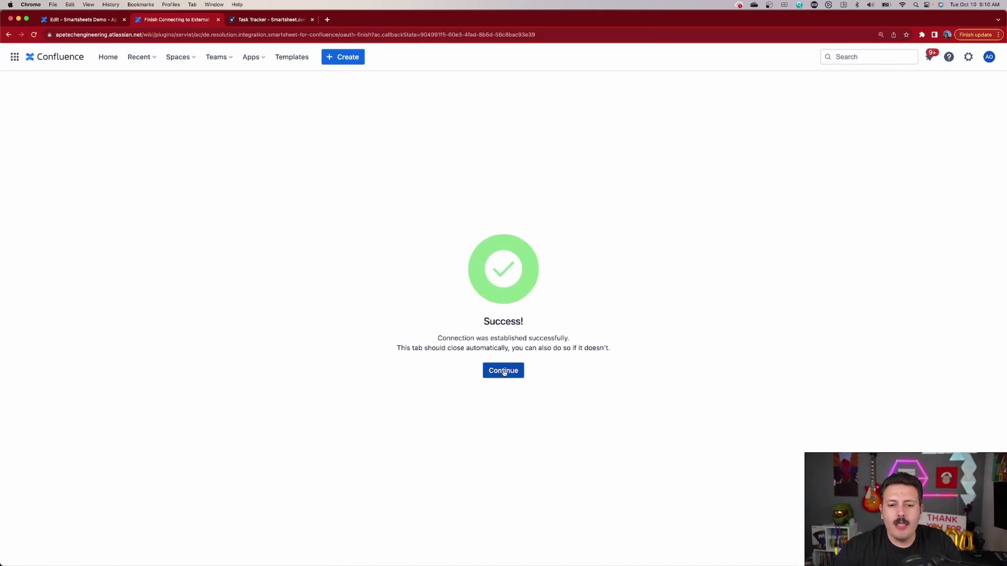
pyautogui.click(503, 372)
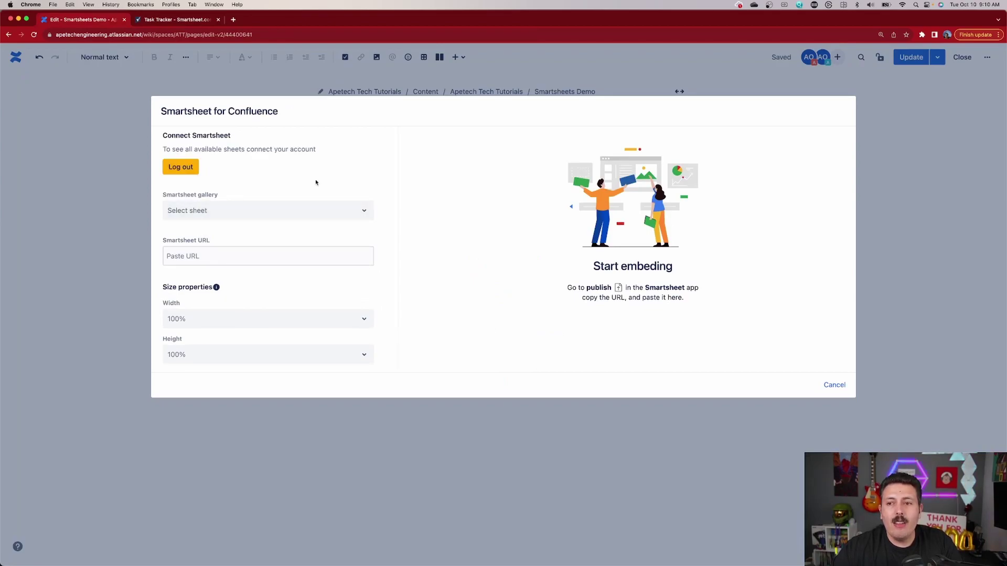
# Step: Pick Task Tracker from the sheet gallery and set the URL type to Read Only - Integral table
pyautogui.click(220, 214)
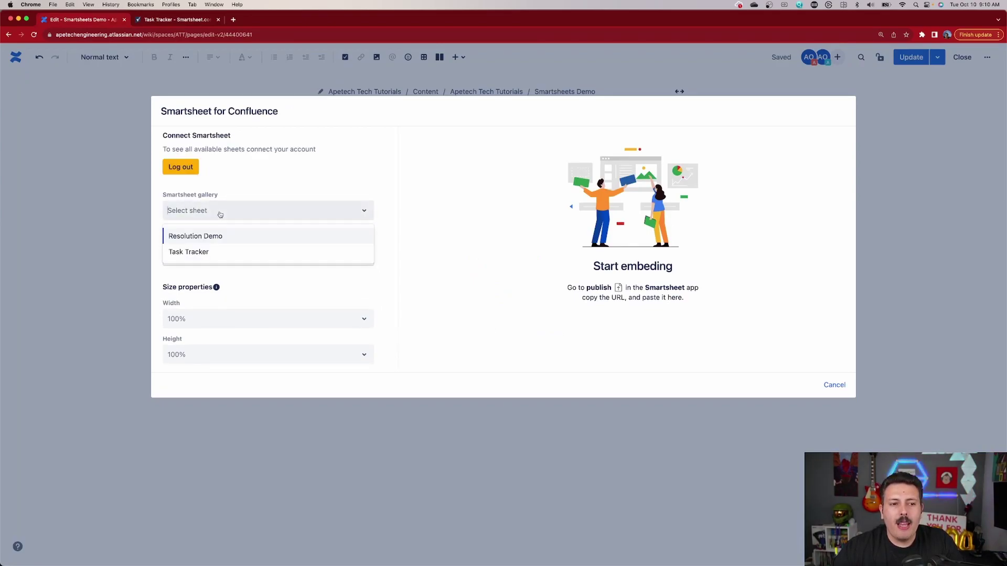
pyautogui.click(220, 254)
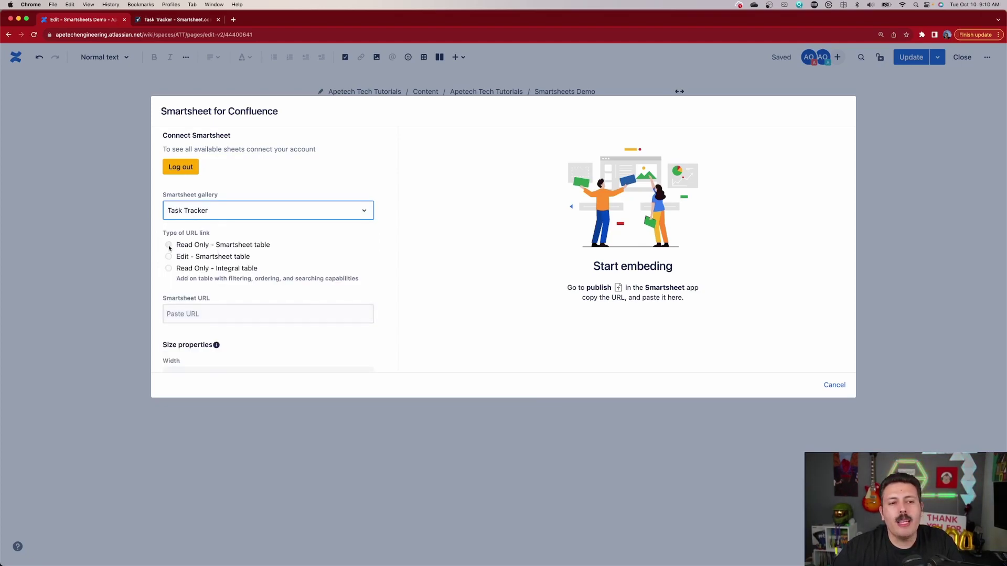
pyautogui.click(168, 244)
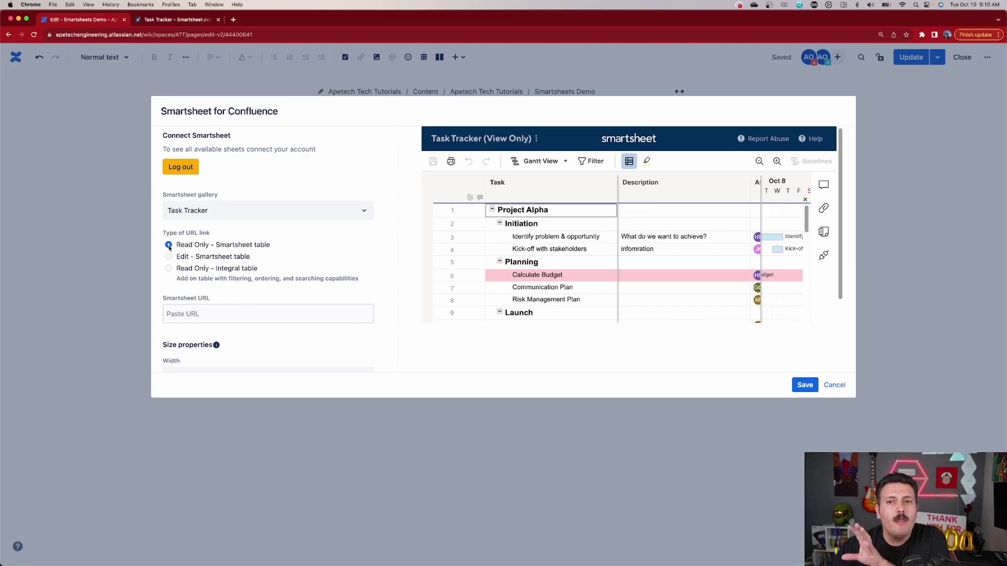
pyautogui.click(168, 256)
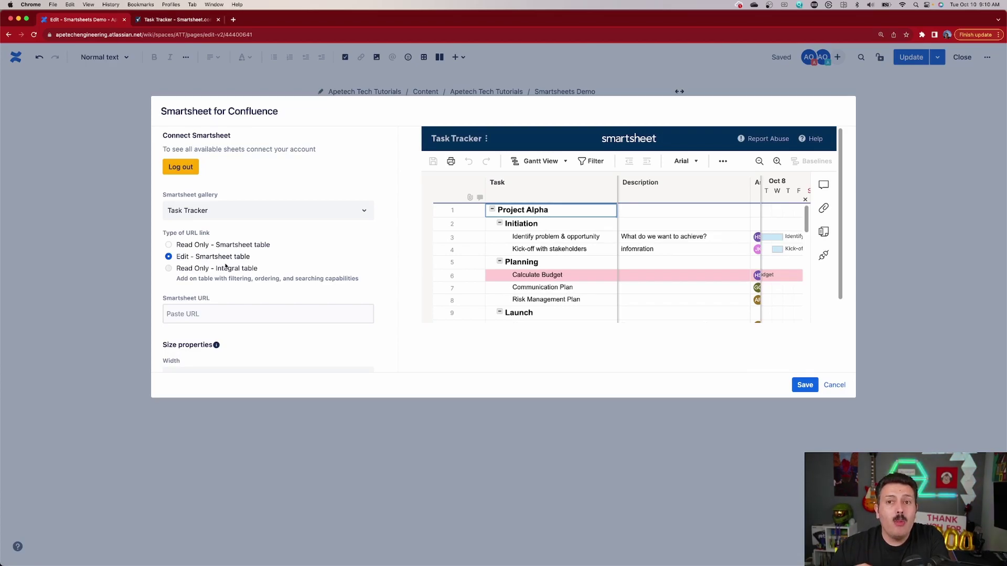
pyautogui.click(168, 268)
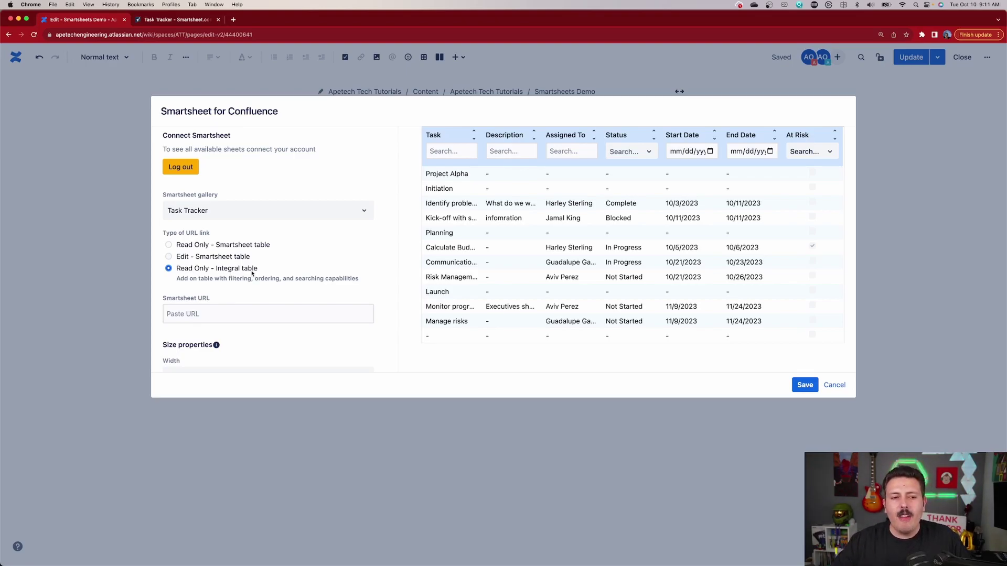
pyautogui.click(187, 245)
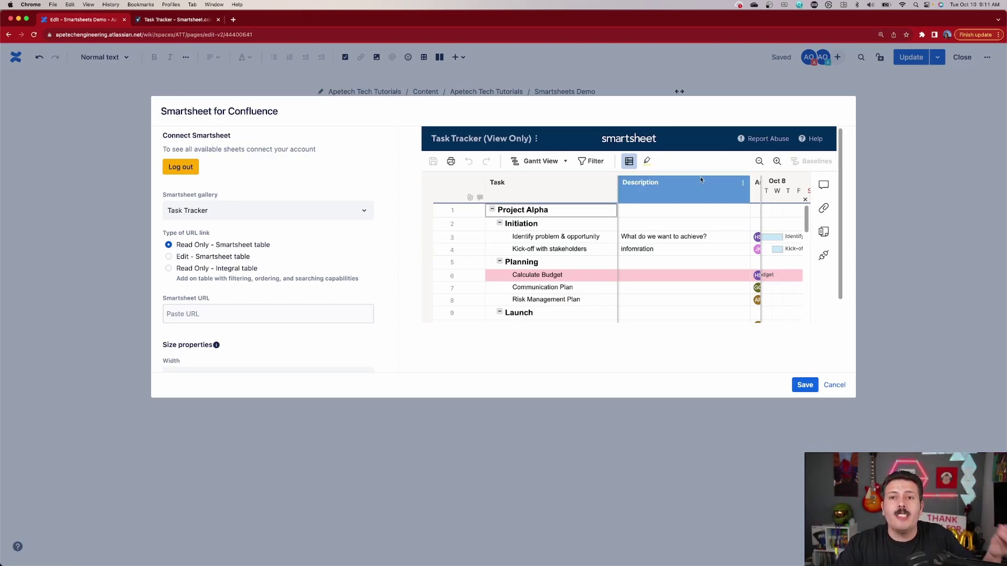
pyautogui.click(168, 269)
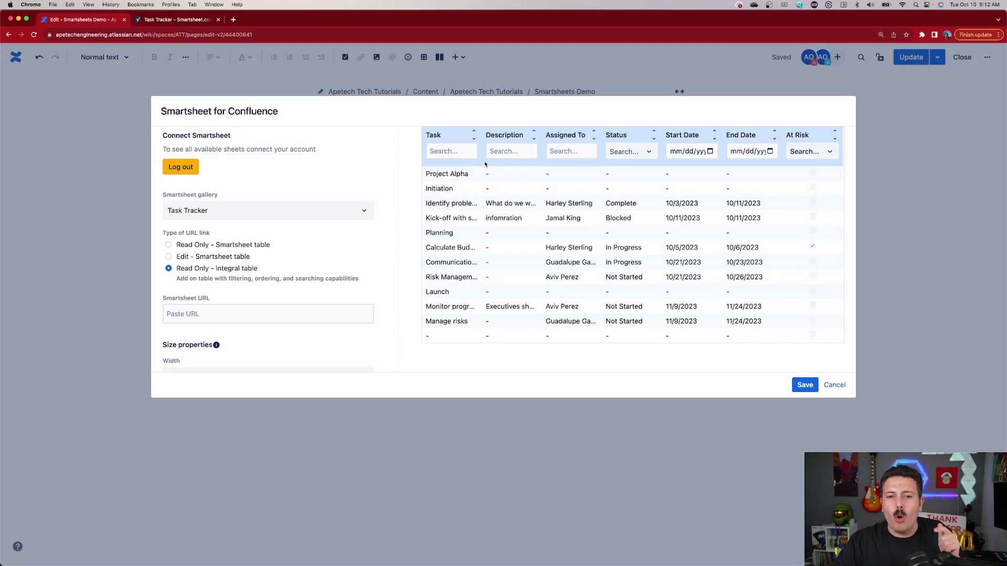
# Step: Save the Task Tracker integral table embed and update the Smartsheets Demo page
pyautogui.click(800, 386)
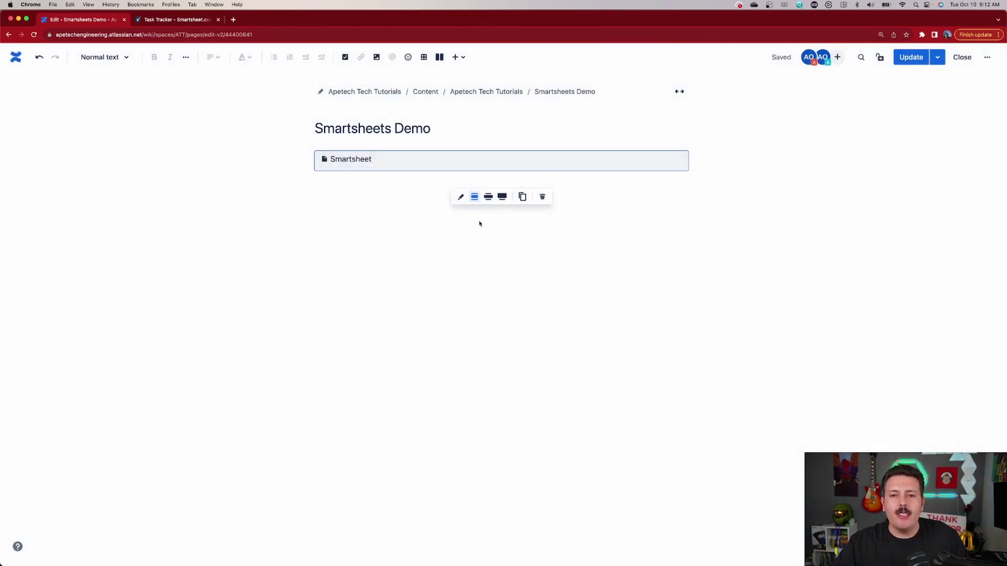
pyautogui.click(905, 61)
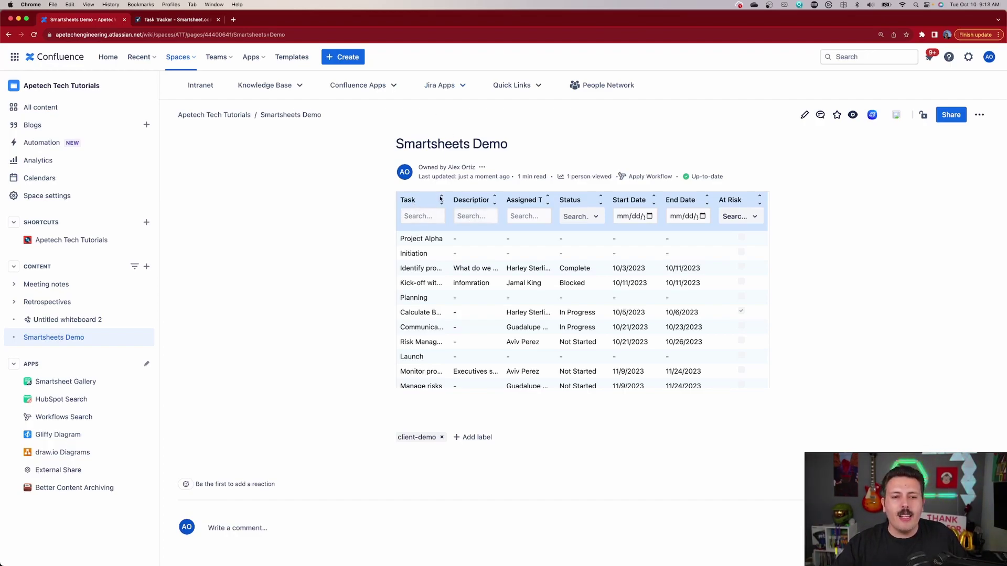
# Step: Sort the Task column in reverse order, search it for 'init', and press E to edit the page
pyautogui.click(441, 199)
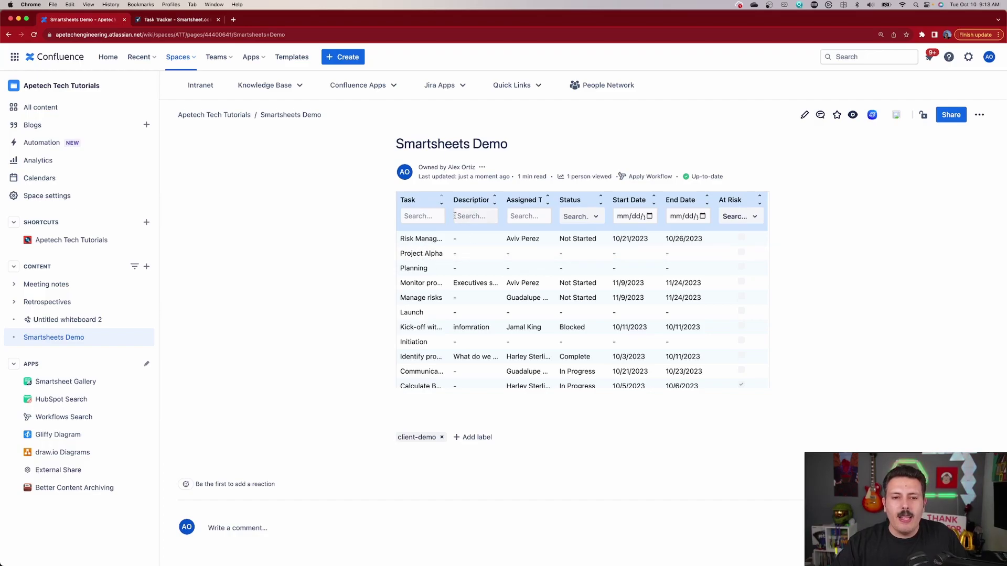
pyautogui.click(421, 217)
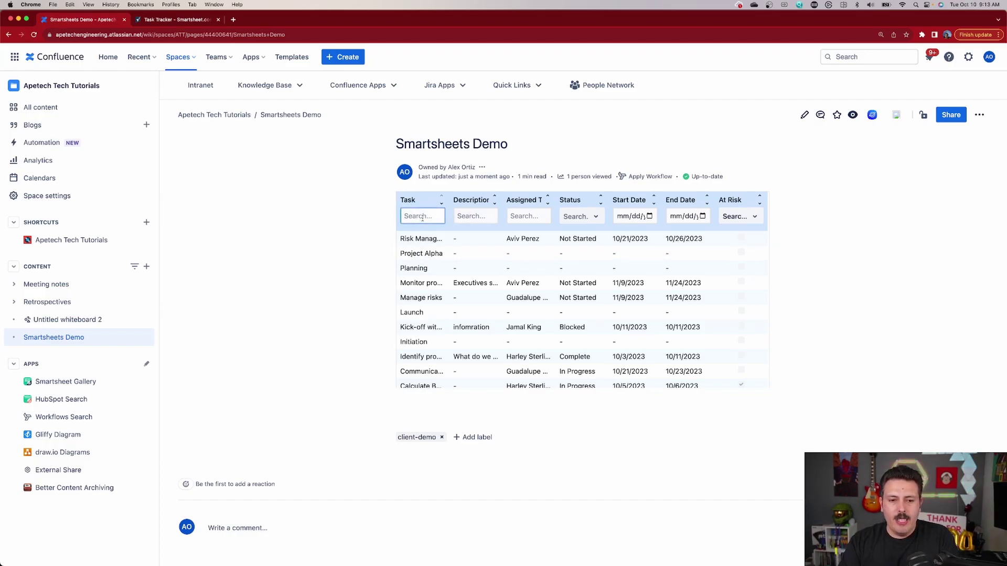
pyautogui.write('init')
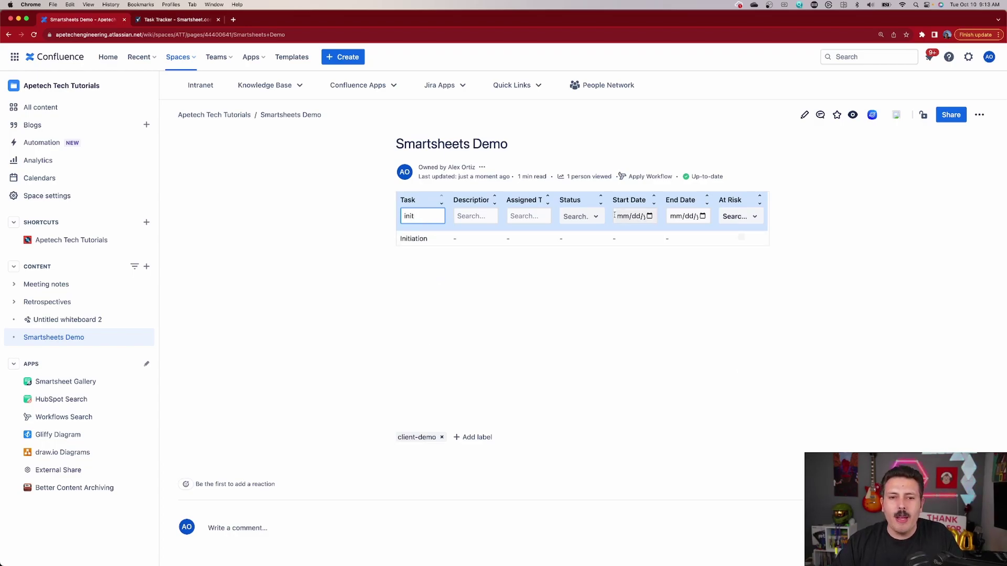
pyautogui.press('e')
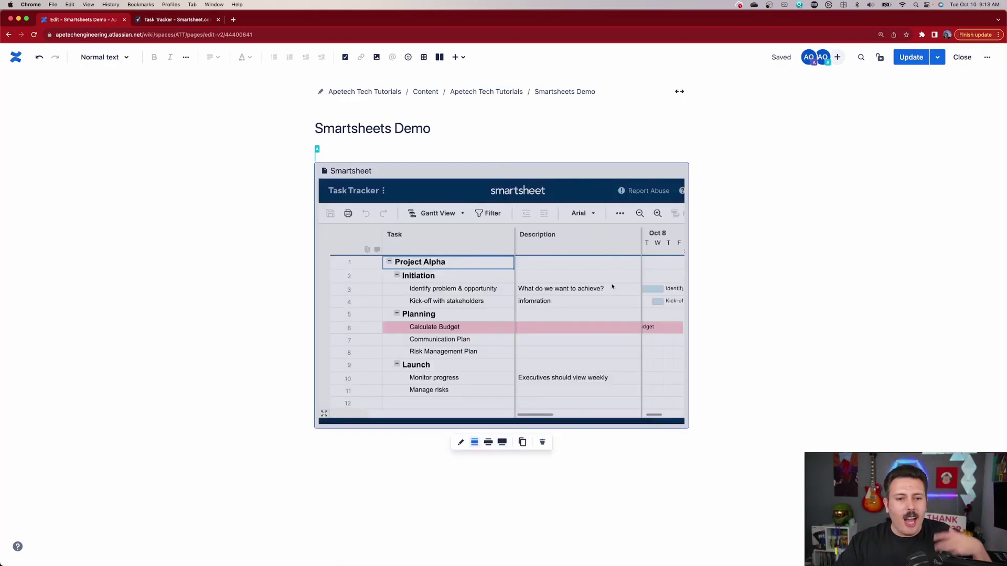
# Step: Update the page to publish the full Task Tracker grid embed
pyautogui.click(908, 57)
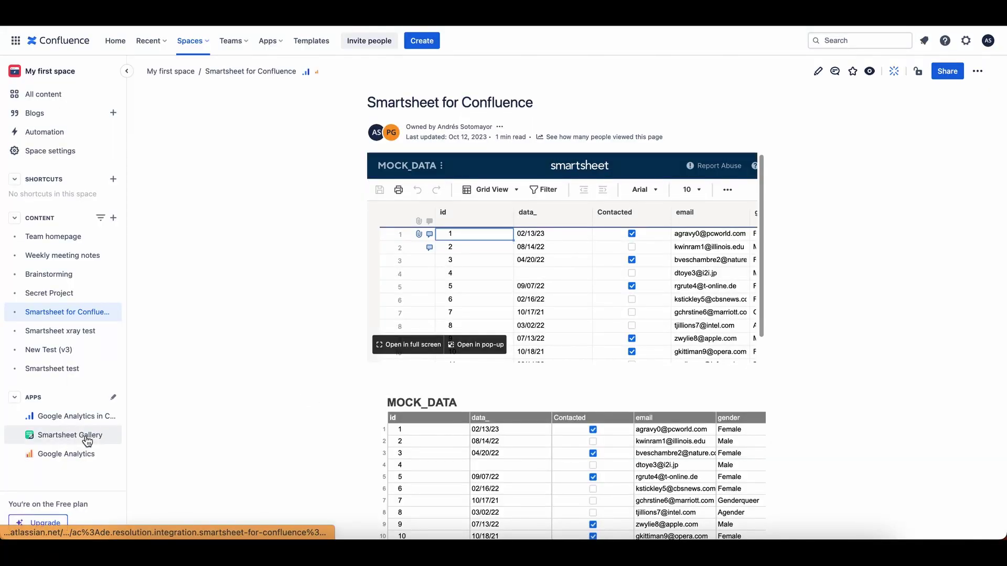
# Step: Browse the Smartsheet Gallery and preview Secret Project's Board No. 1
pyautogui.click(87, 441)
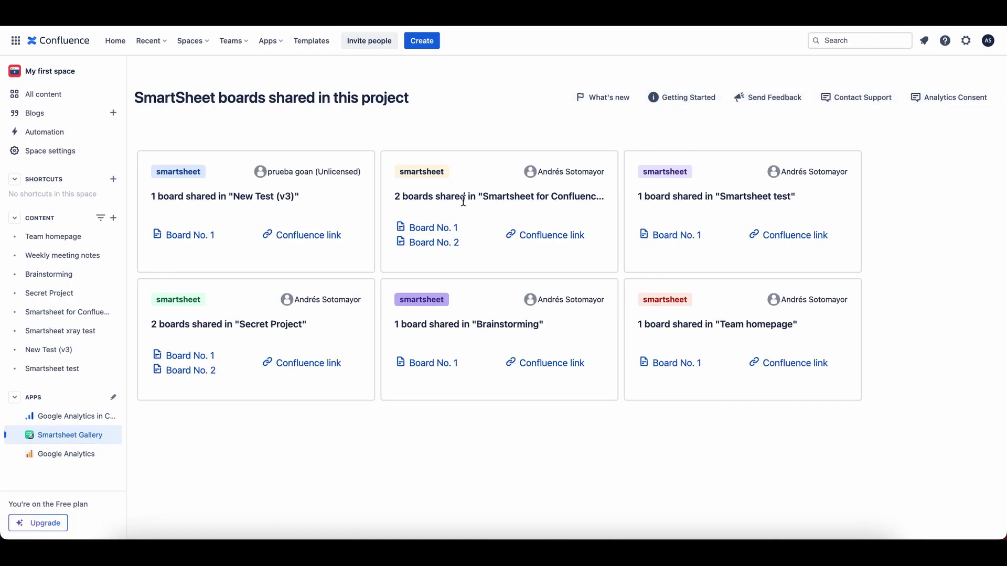
pyautogui.click(189, 356)
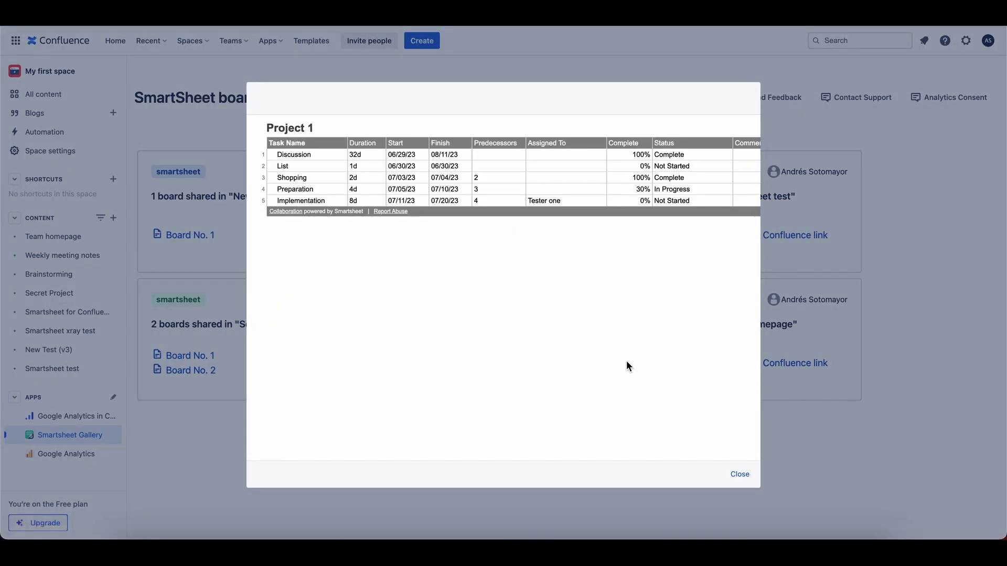
pyautogui.click(739, 474)
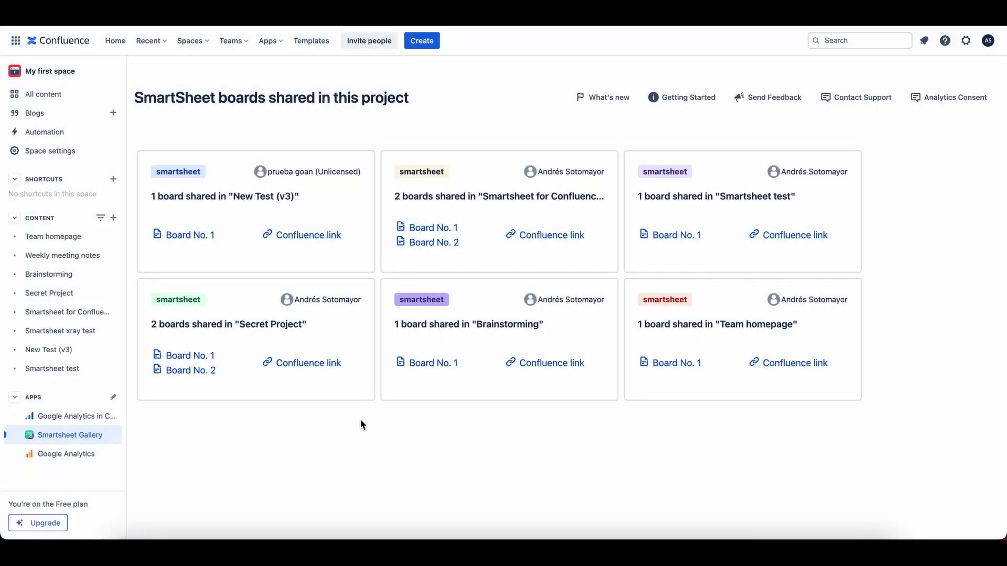